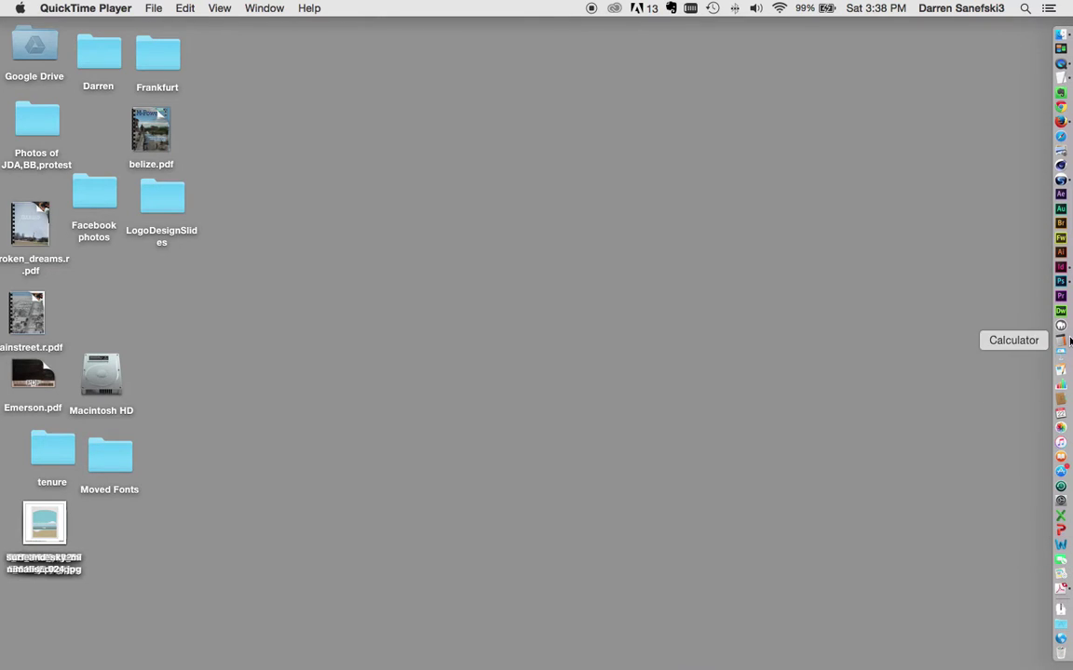
# - Switch to InDesign and open its Interface preferences
pyautogui.click(1047, 267)
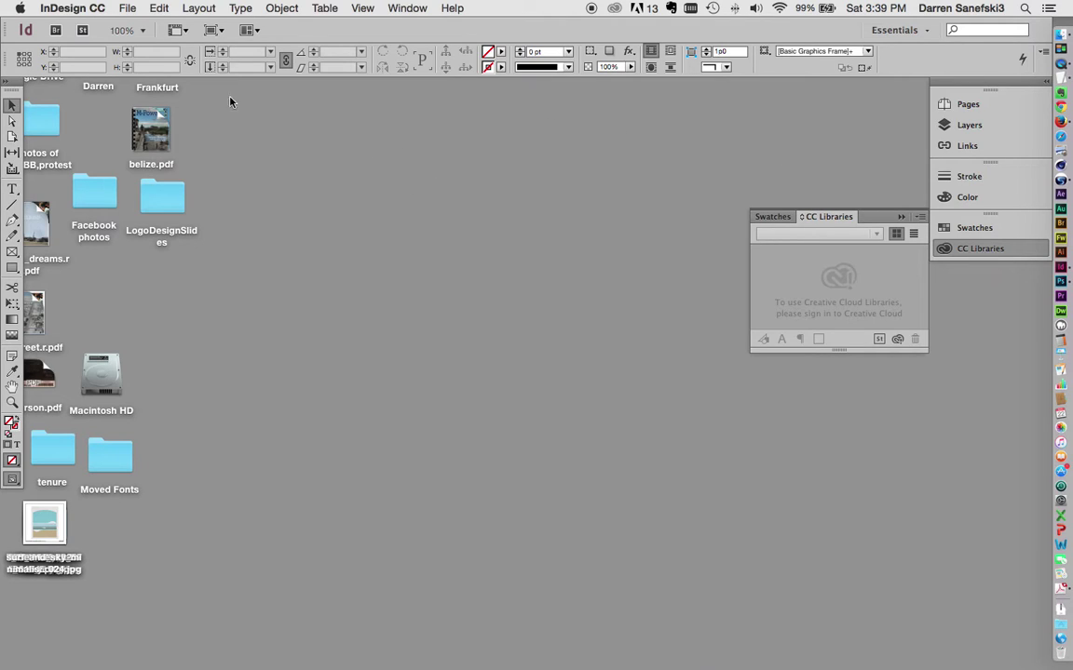
pyautogui.click(73, 9)
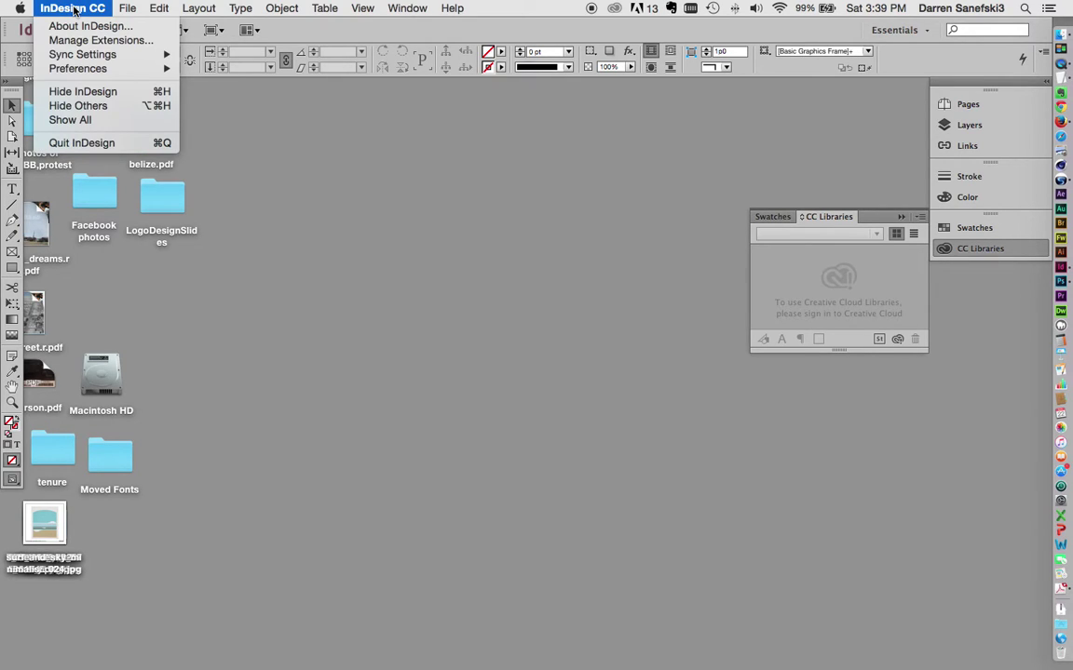
pyautogui.moveTo(62, 70)
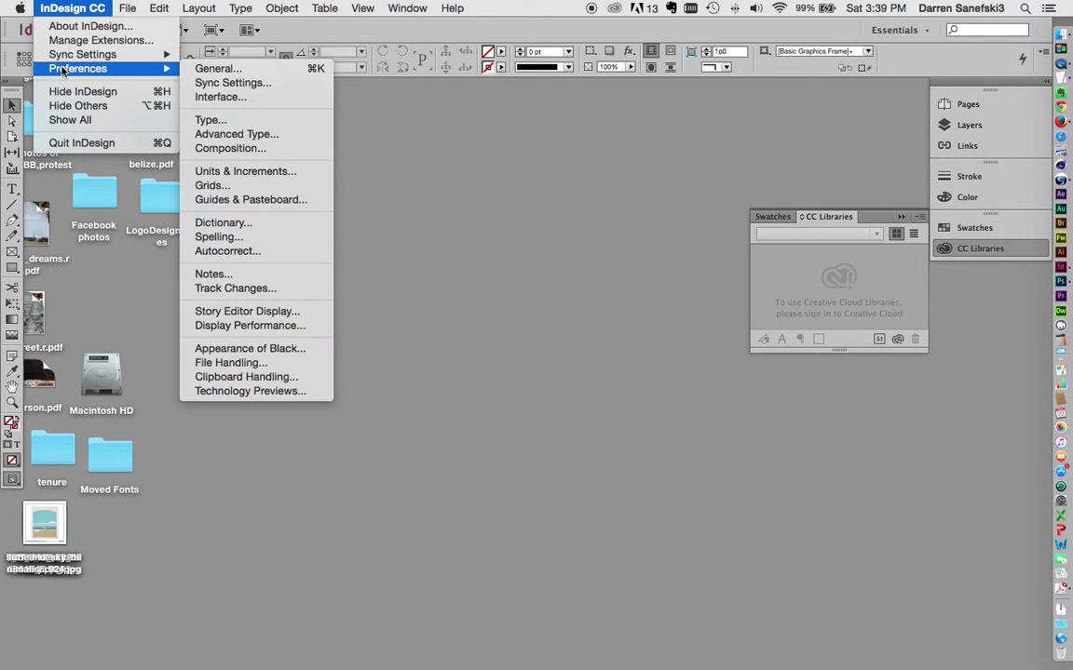
pyautogui.click(269, 97)
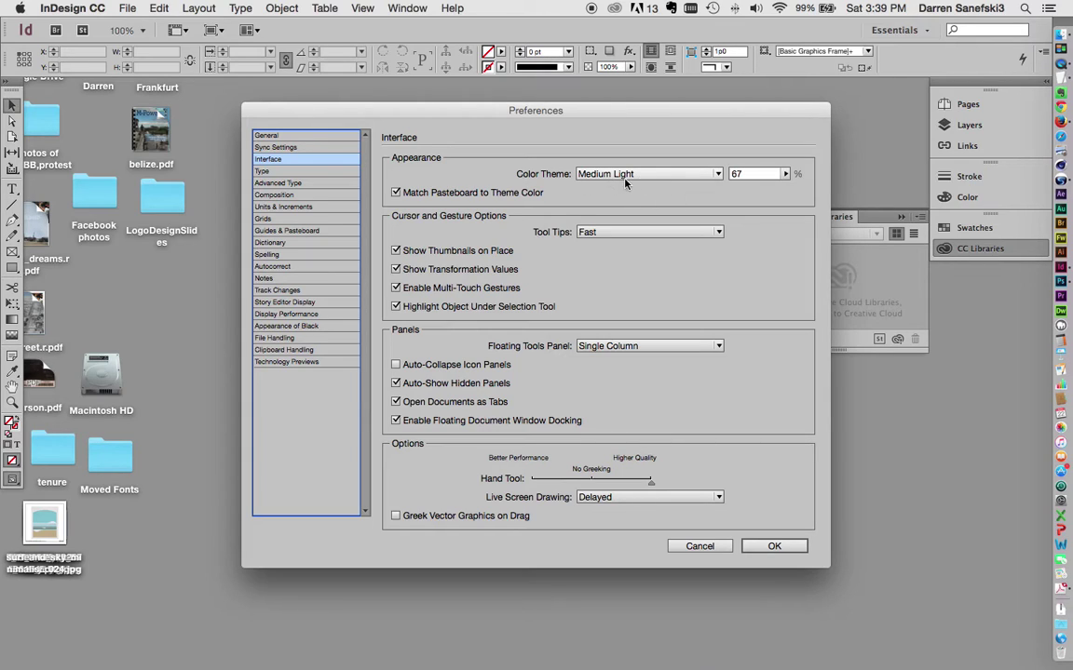
# - Try the Medium Dark, Dark and Light color themes, return to Medium Light and accept the preferences
pyautogui.click(719, 175)
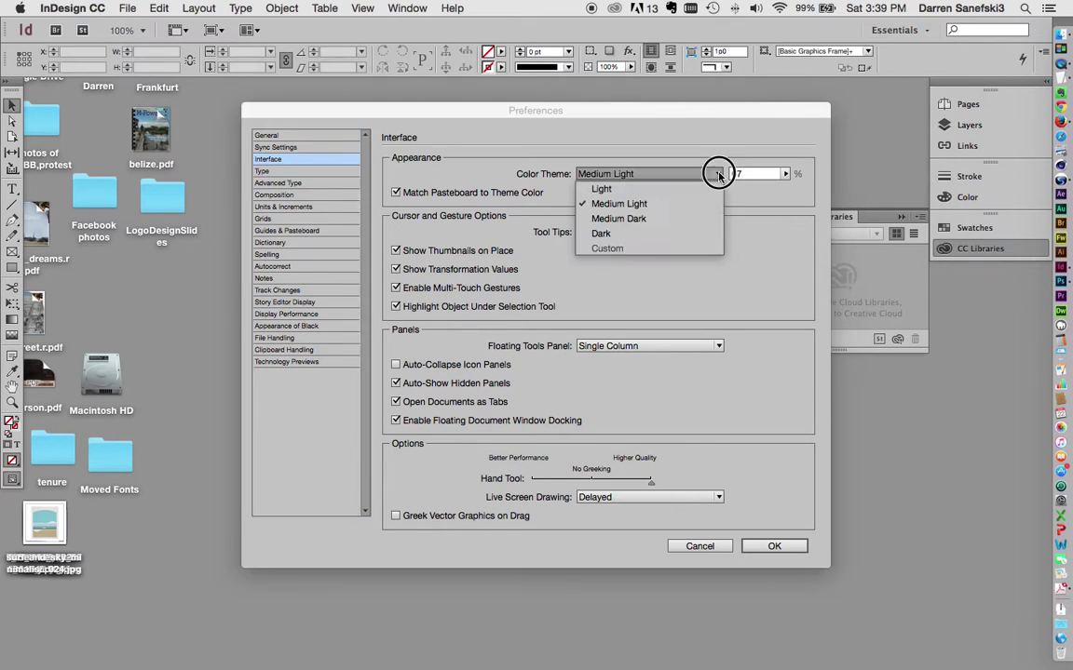
pyautogui.click(694, 217)
pyautogui.click(719, 177)
pyautogui.click(688, 233)
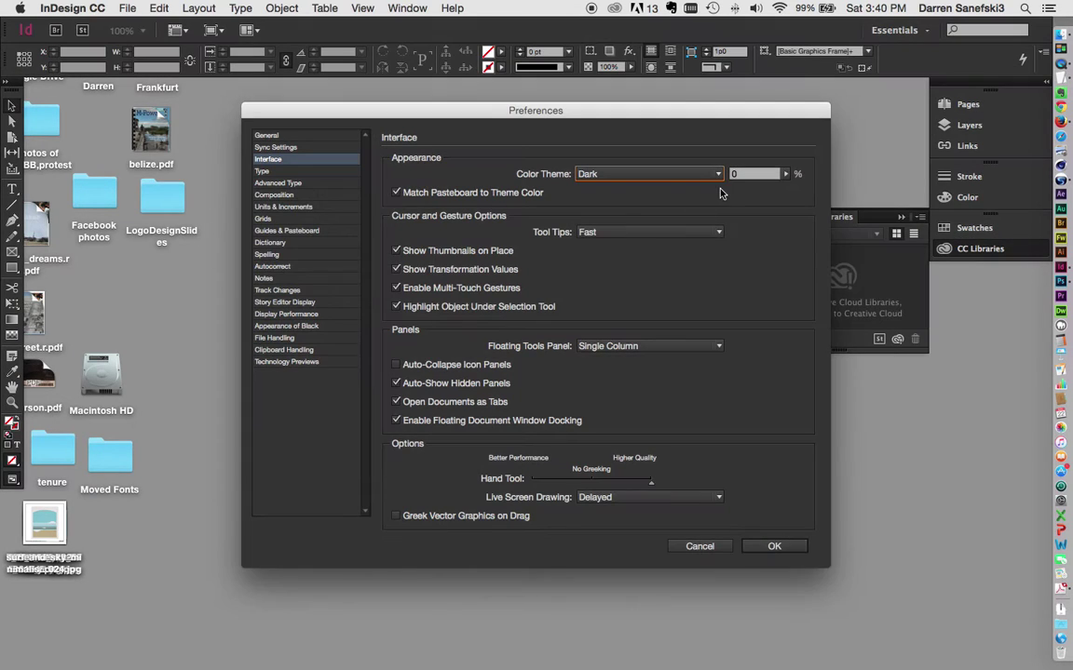
pyautogui.click(717, 175)
pyautogui.click(694, 189)
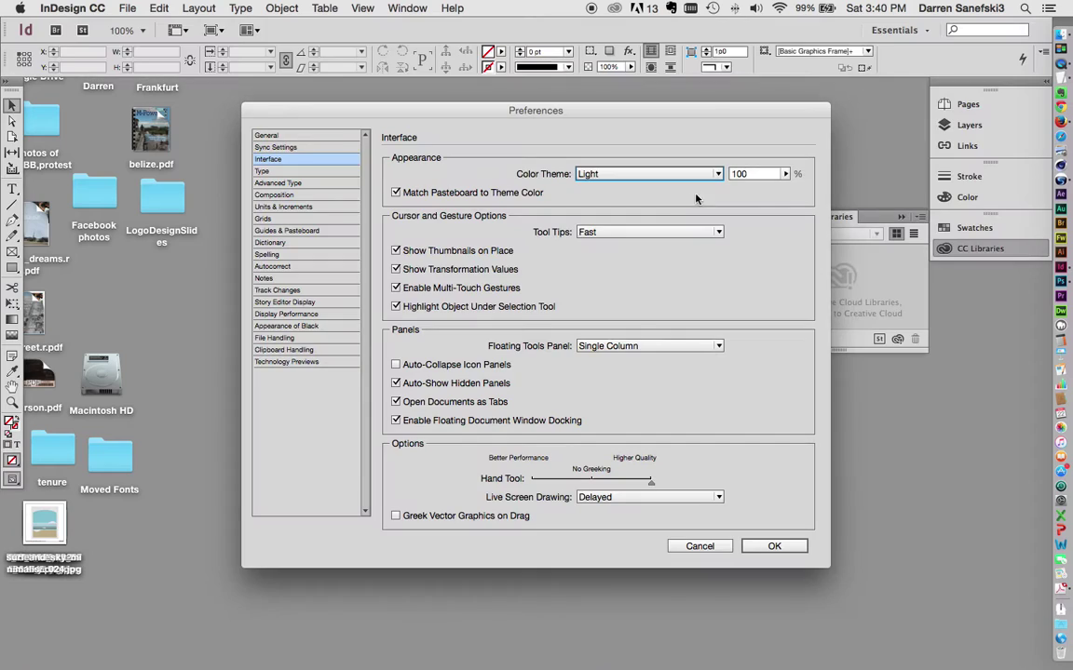
pyautogui.click(718, 177)
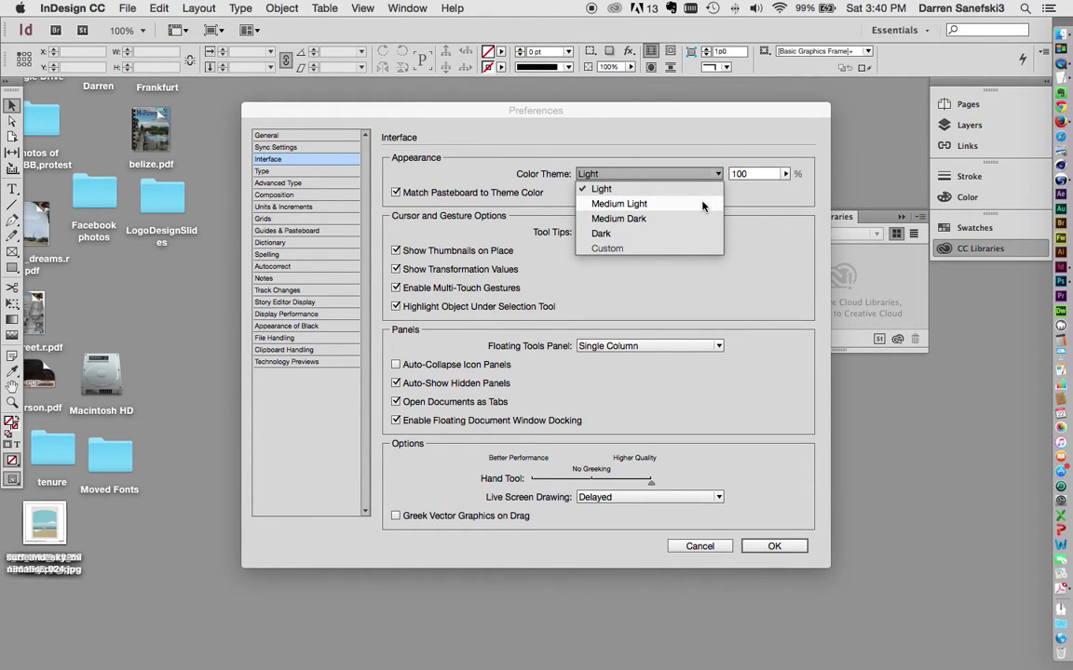
pyautogui.click(703, 205)
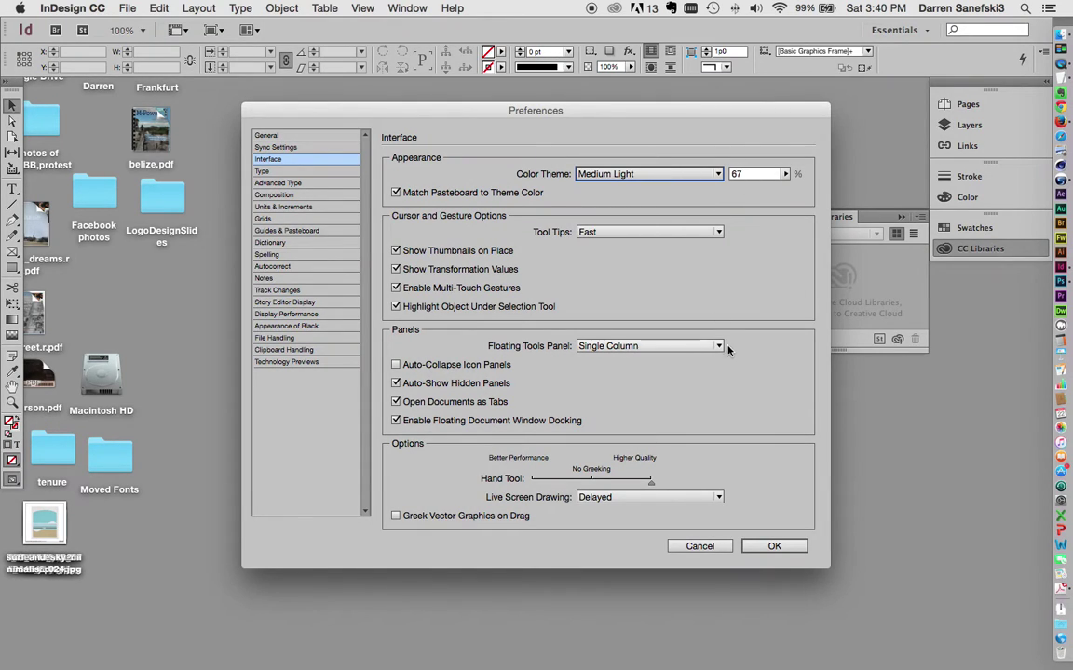
pyautogui.click(788, 544)
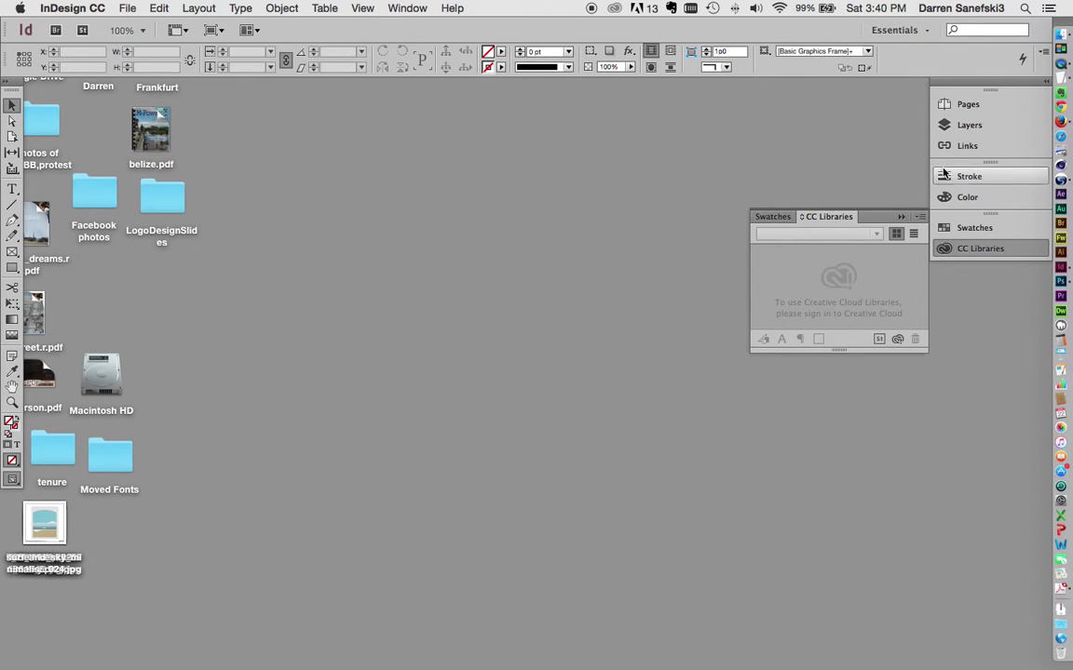
# - Switch to the Typography workspace and reset it to its default panel layout
pyautogui.click(929, 33)
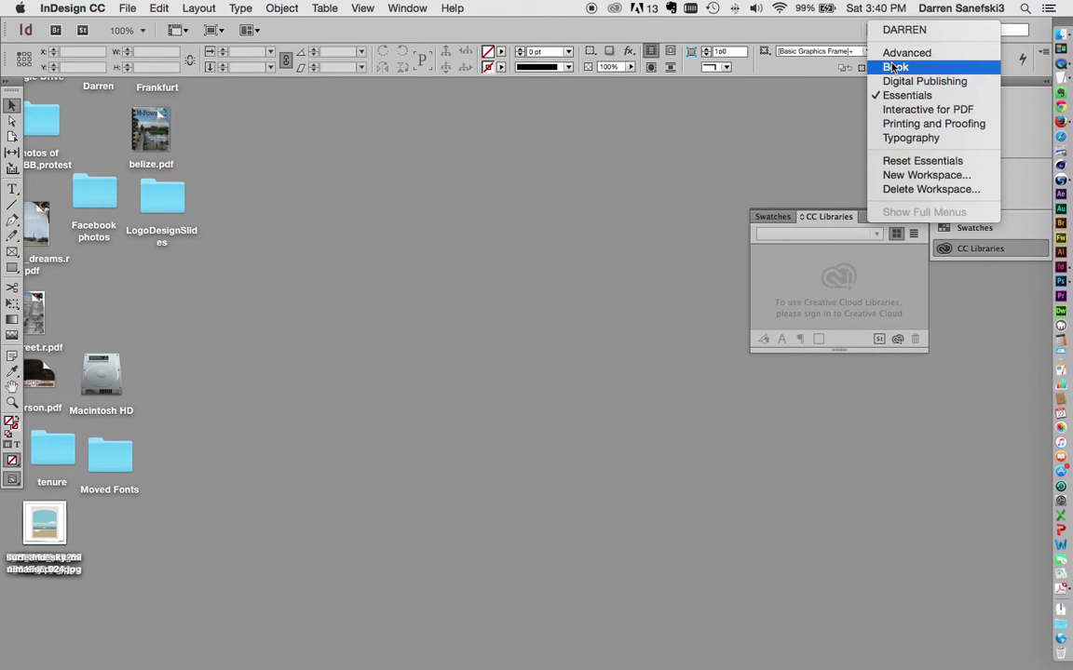
pyautogui.click(908, 138)
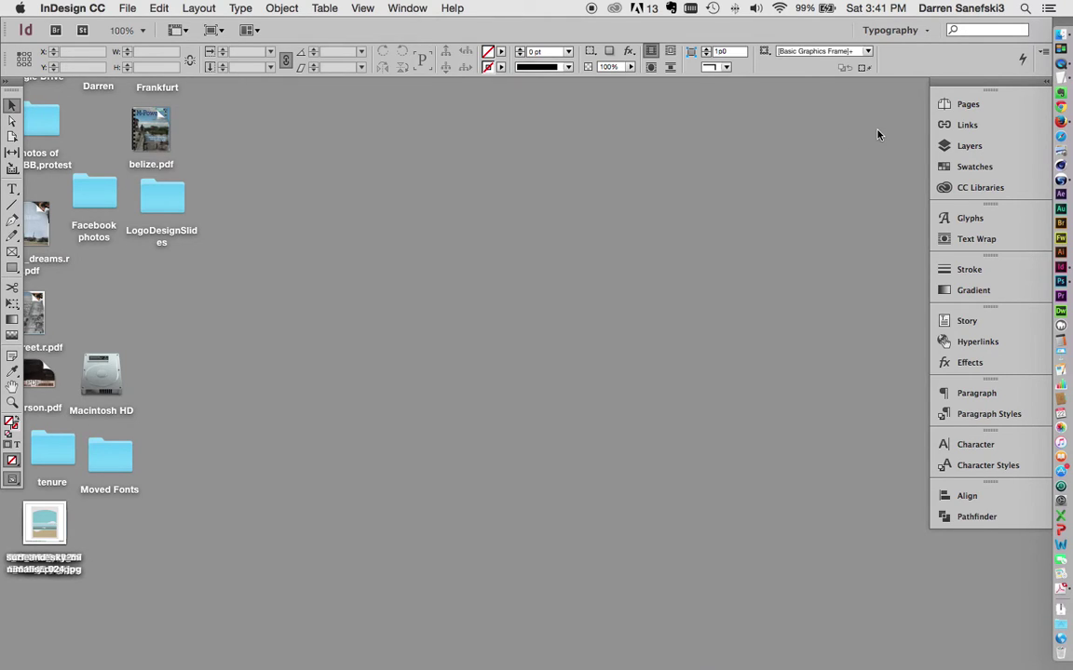
pyautogui.click(927, 34)
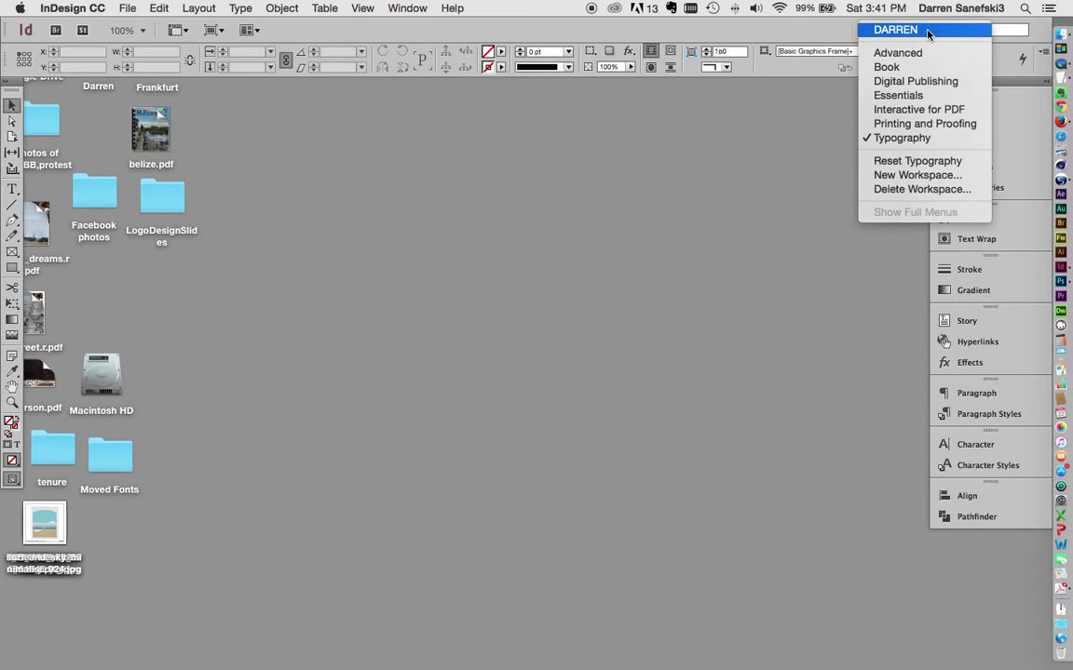
pyautogui.click(908, 163)
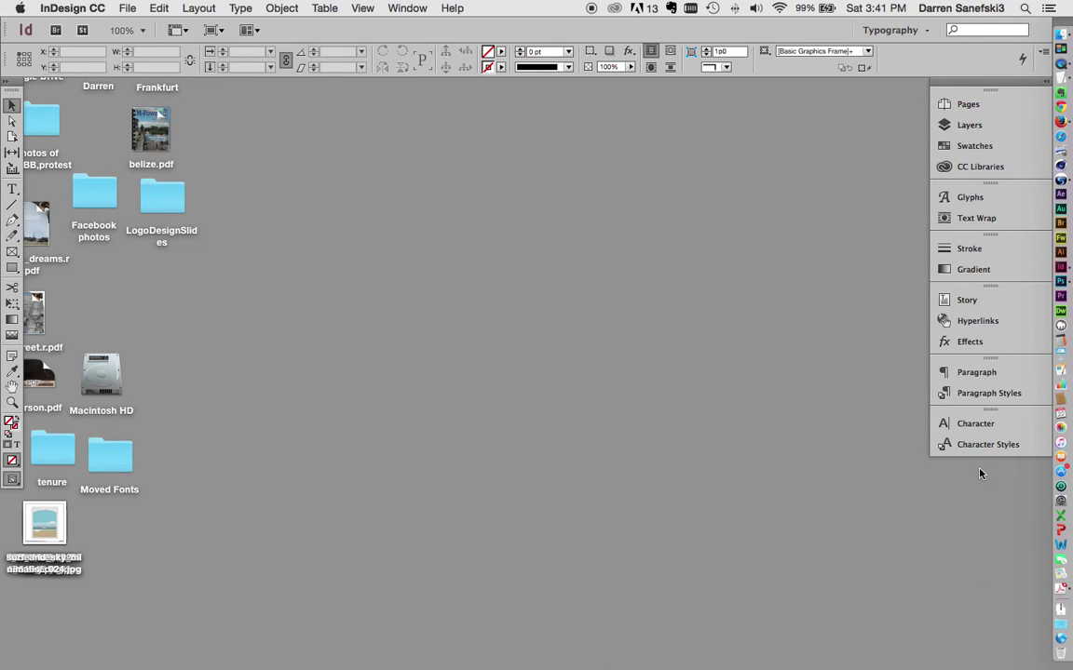
# - Show the Links panel and dock it between Pages and Layers in the panel dock
pyautogui.click(418, 11)
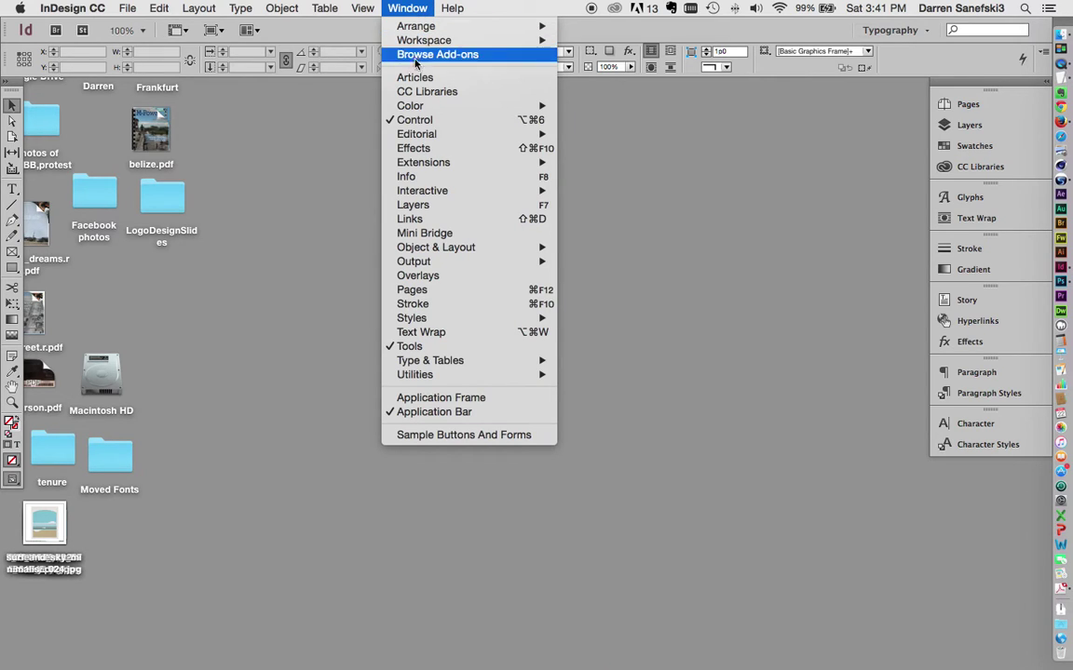
pyautogui.moveTo(429, 107)
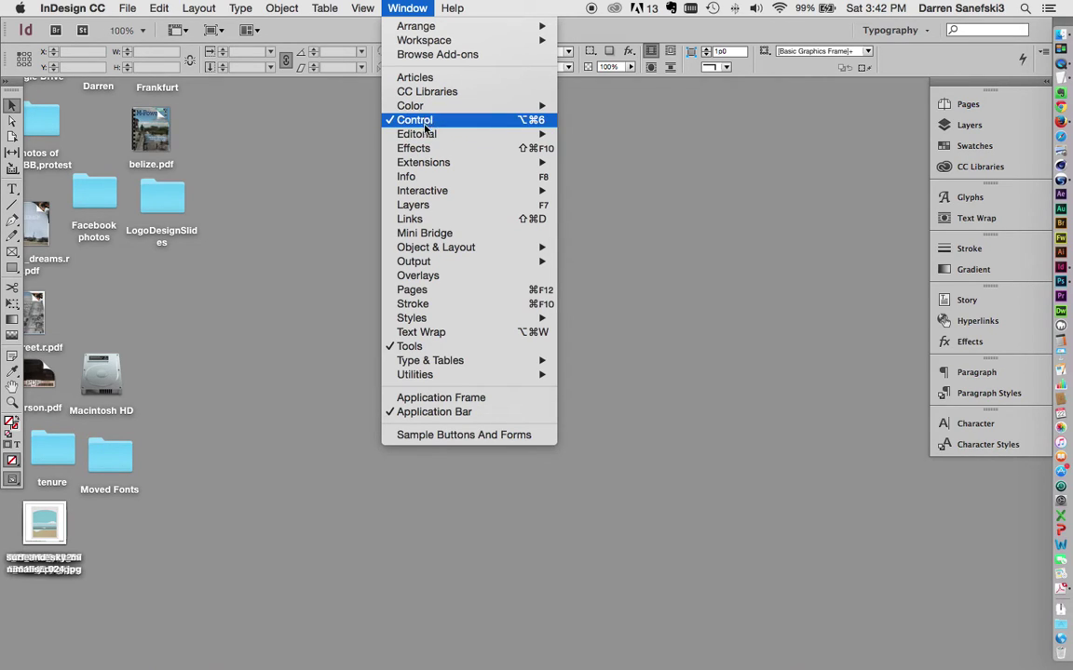
pyautogui.moveTo(426, 137)
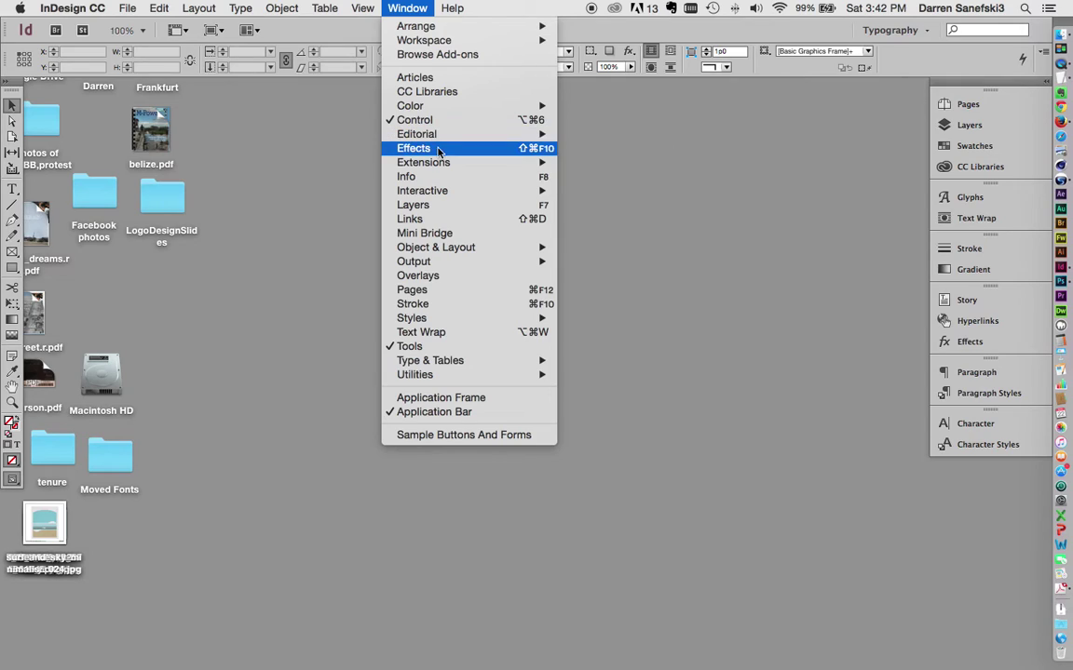
pyautogui.moveTo(441, 165)
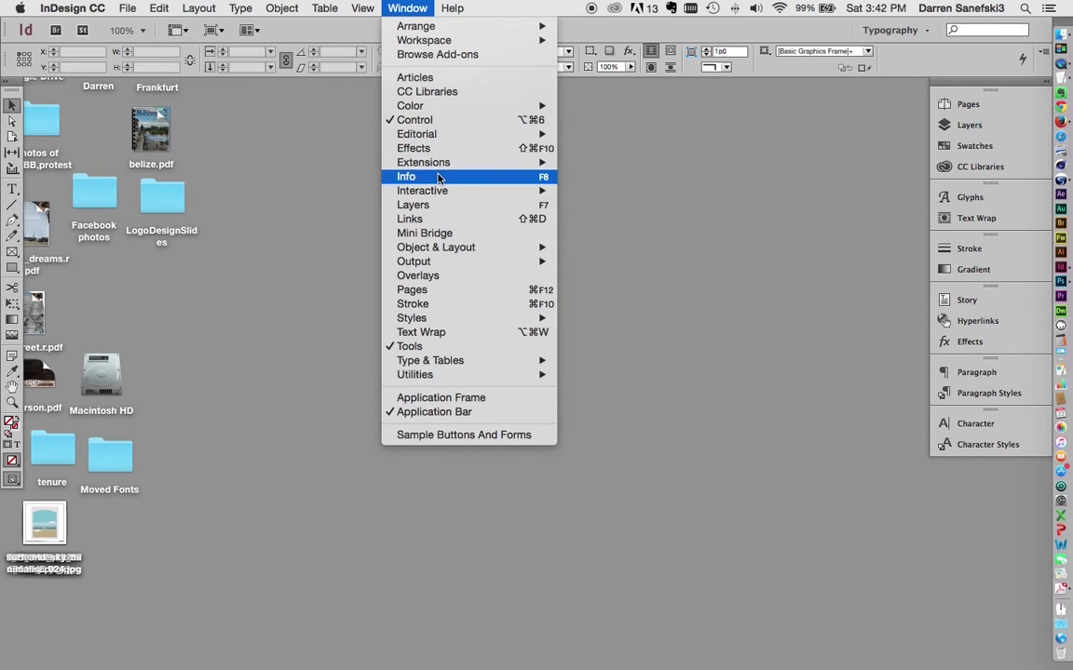
pyautogui.moveTo(446, 193)
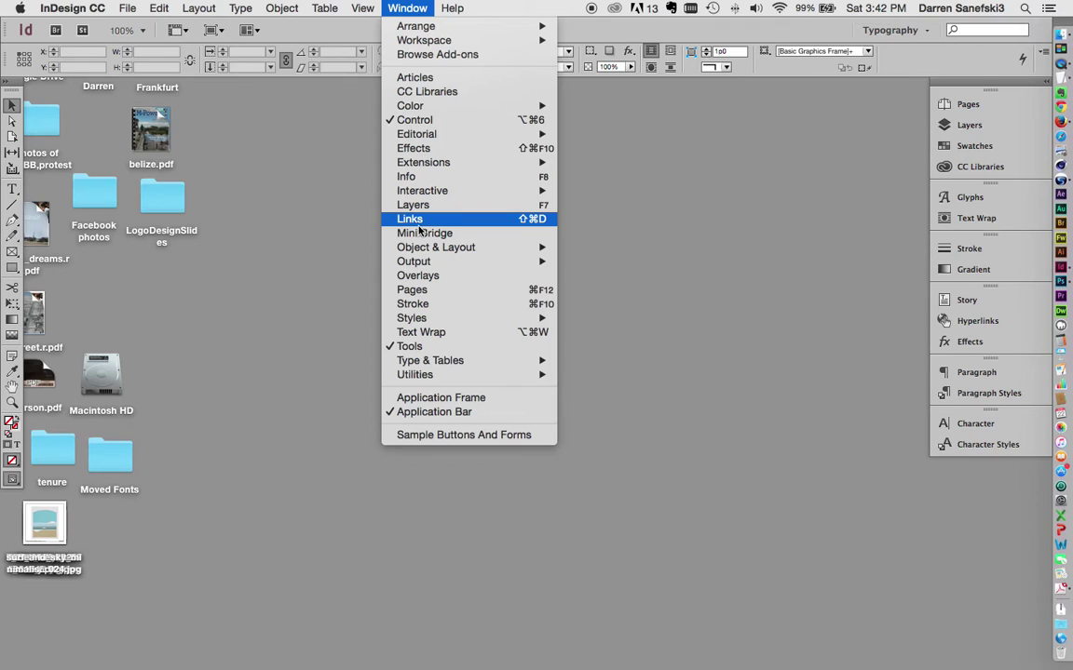
pyautogui.click(412, 222)
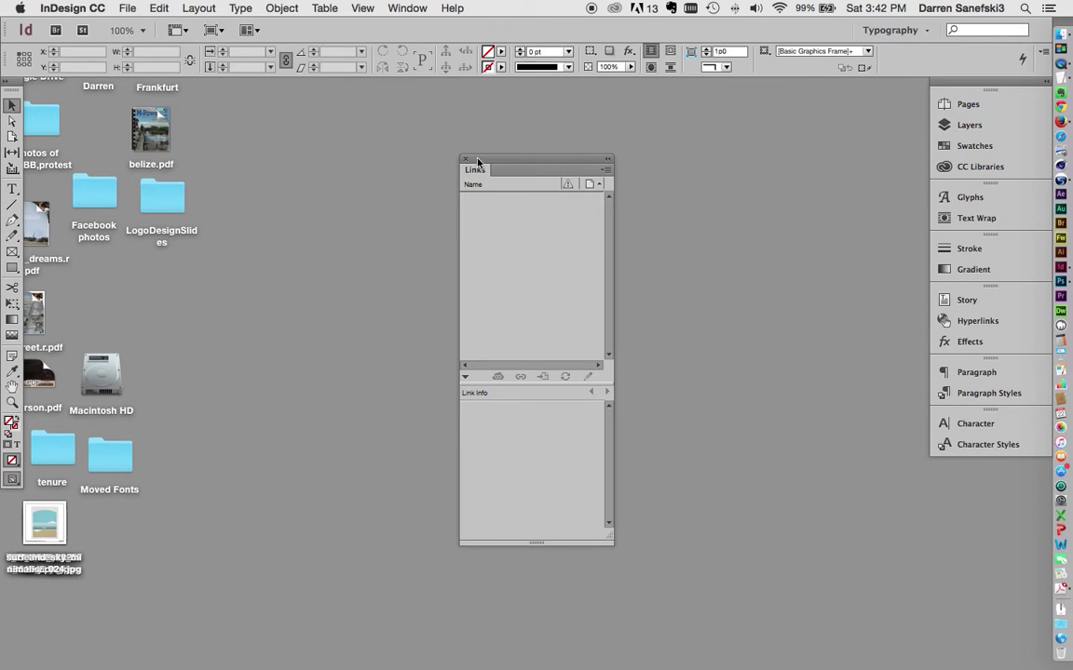
pyautogui.moveTo(528, 164); pyautogui.dragTo(994, 119)
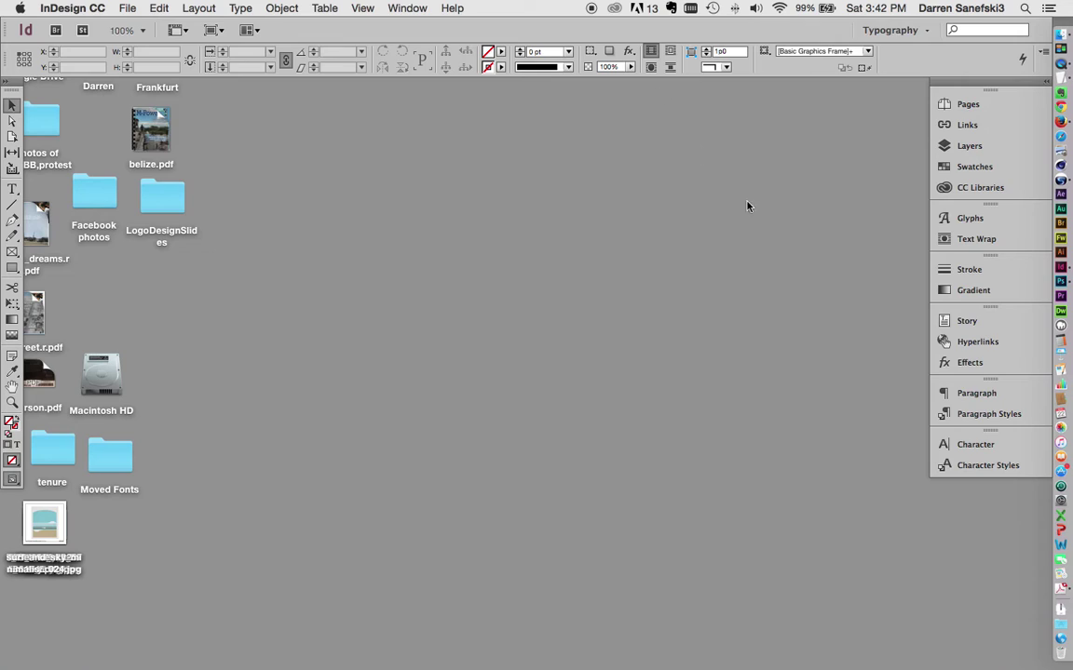
# - Show the Align and Pathfinder panel group and dock it below Character Styles in the panel dock
pyautogui.click(407, 8)
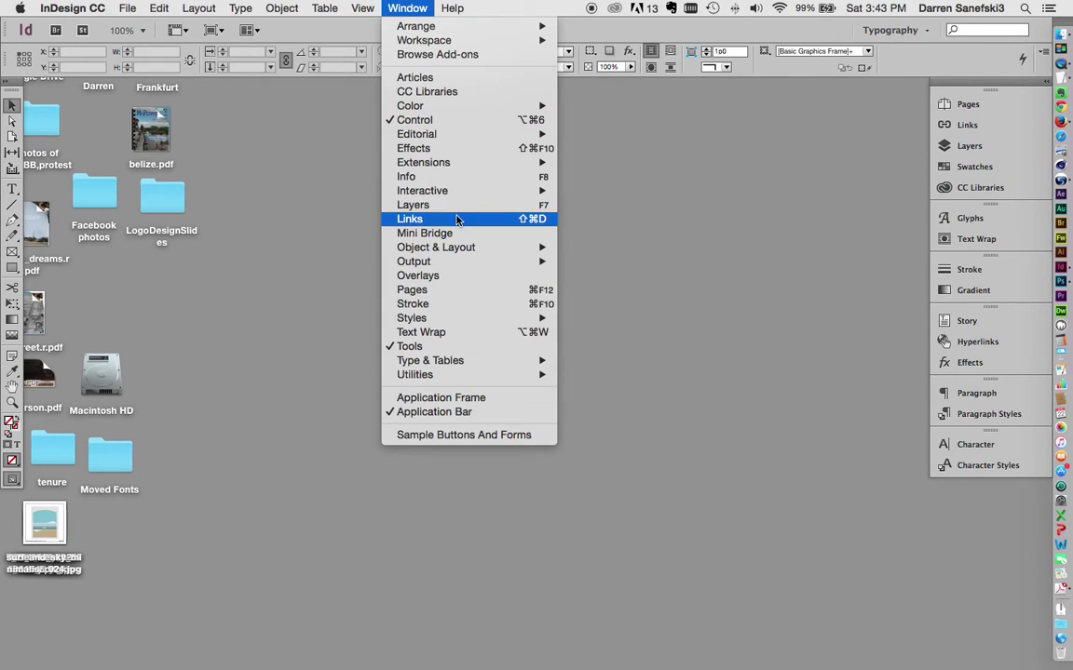
pyautogui.moveTo(469, 251)
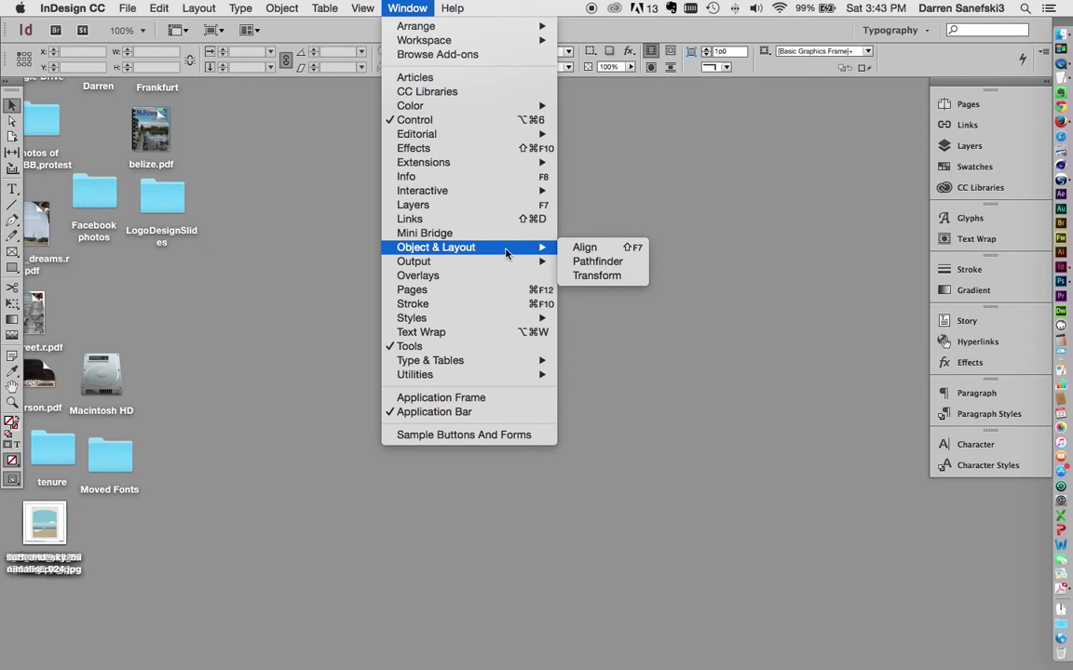
pyautogui.click(592, 250)
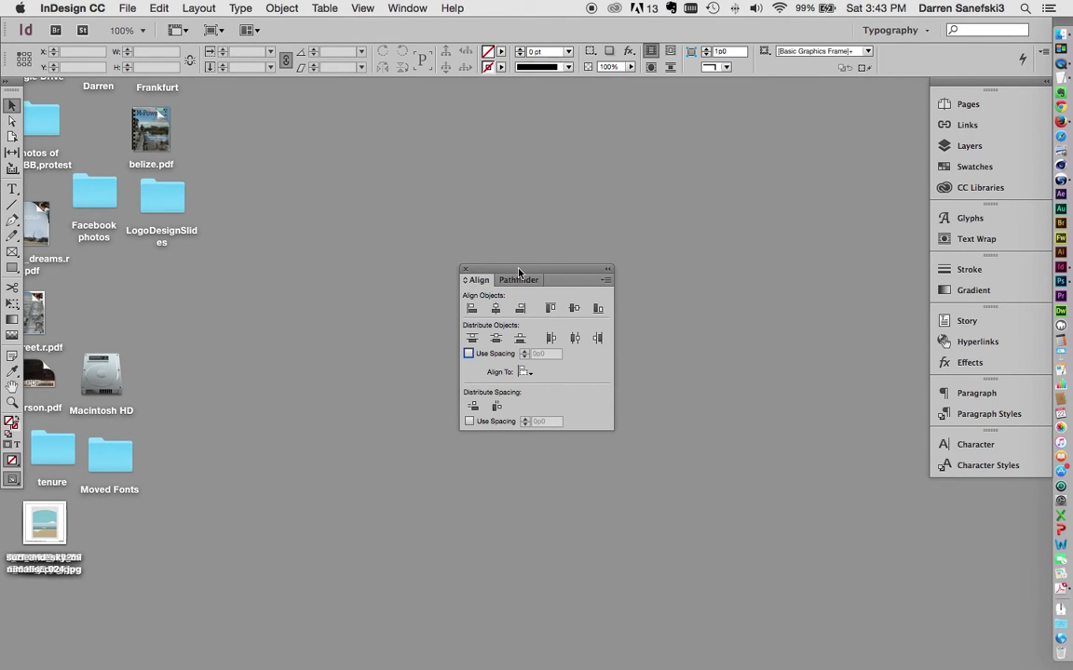
pyautogui.moveTo(519, 272); pyautogui.dragTo(977, 485)
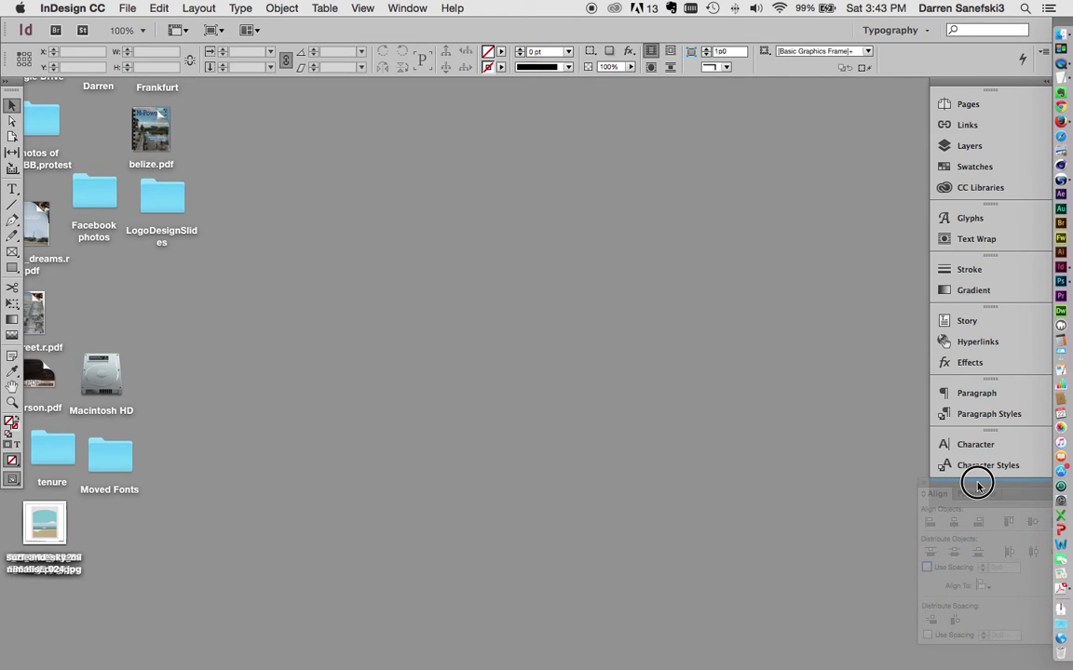
pyautogui.moveTo(977, 485); pyautogui.dragTo(977, 487)
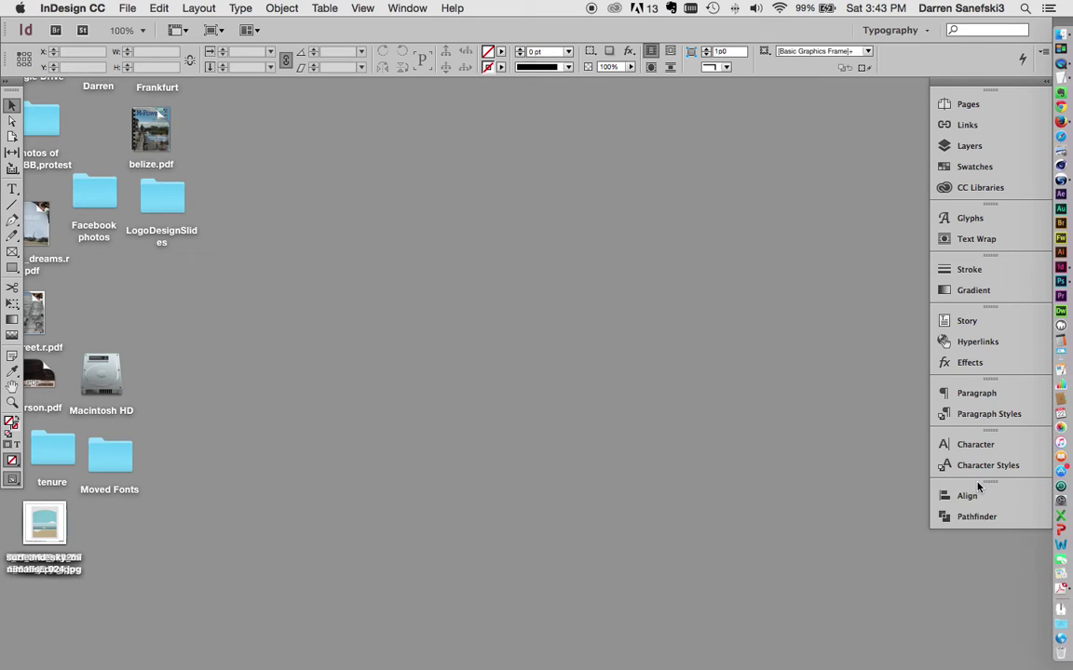
pyautogui.click(411, 5)
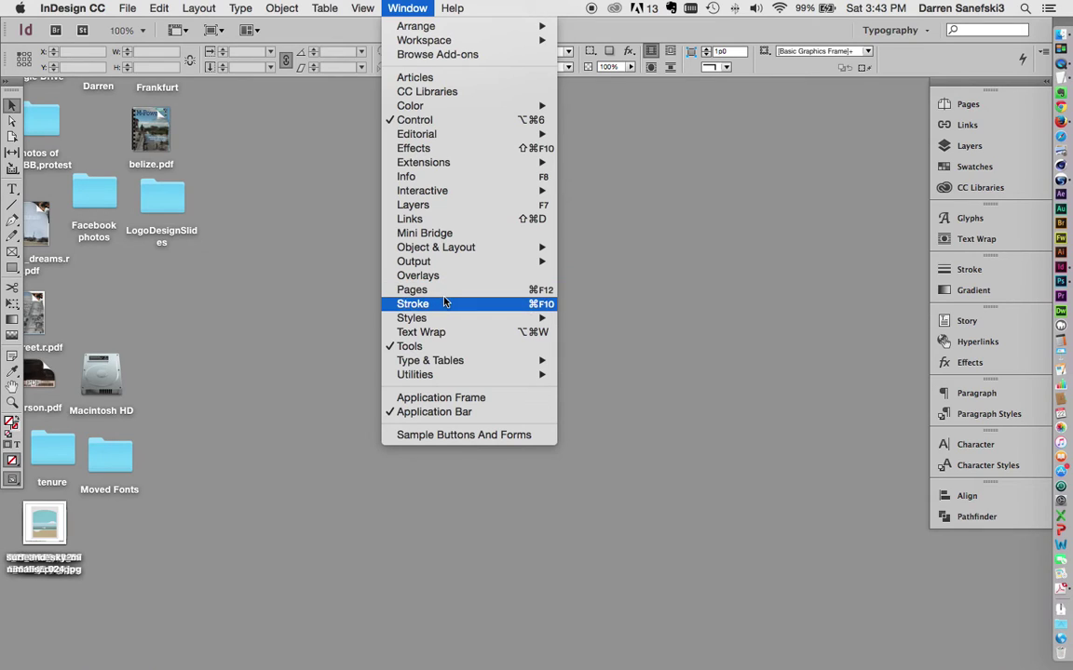
pyautogui.moveTo(447, 319)
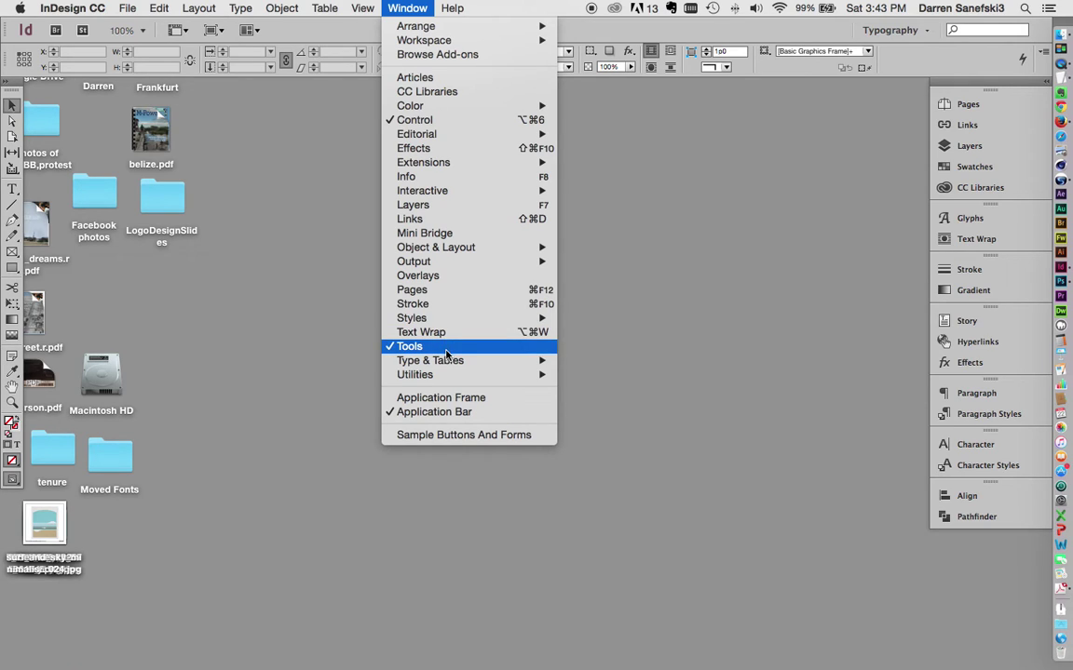
pyautogui.click(744, 323)
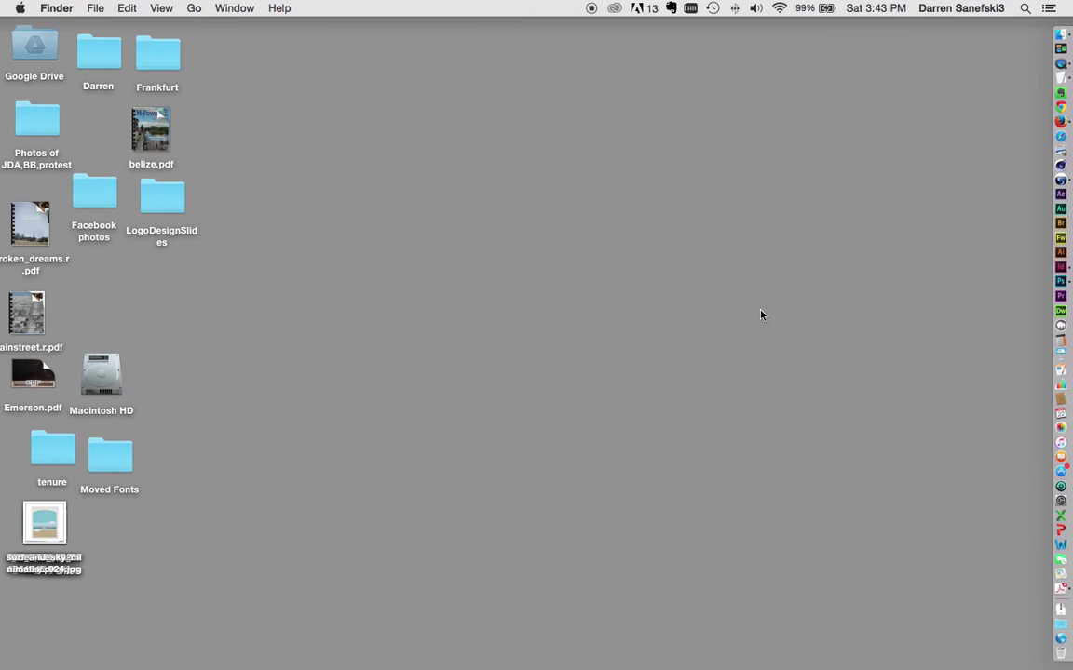
pyautogui.click(1060, 267)
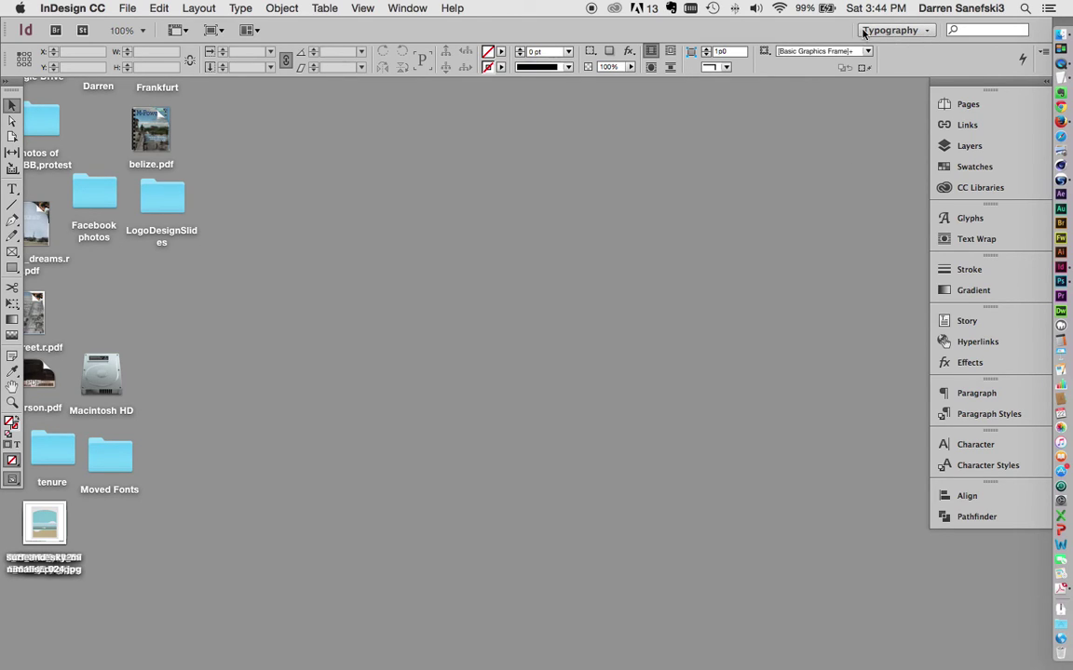
# - Save the current panel layout as a new workspace named Fall 2015, capturing panel locations and menu customization
pyautogui.click(927, 34)
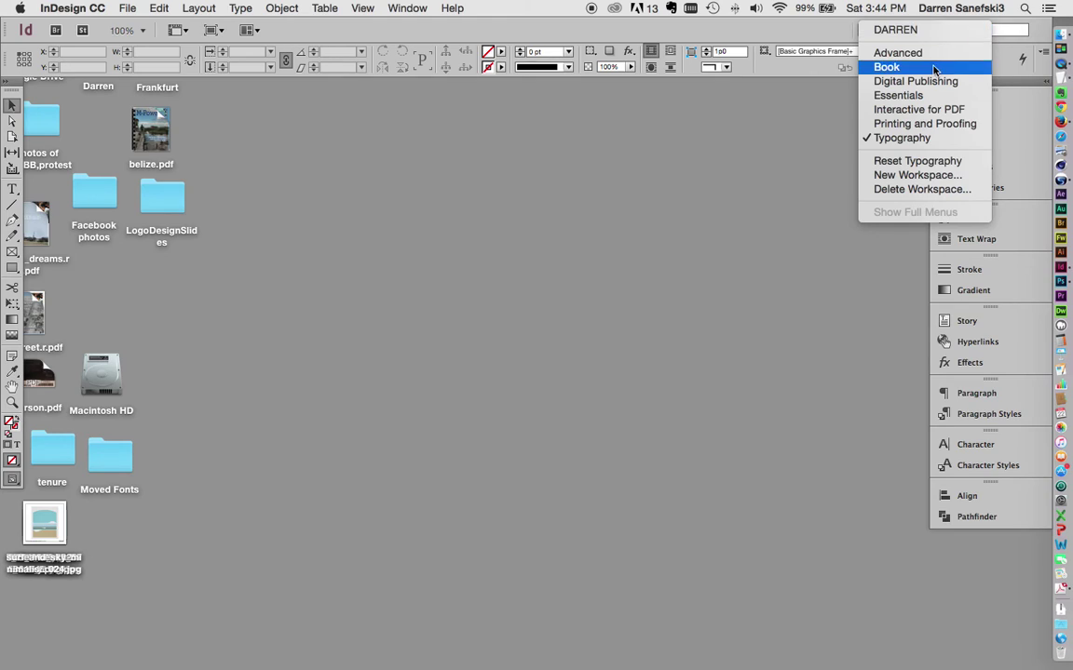
pyautogui.click(914, 176)
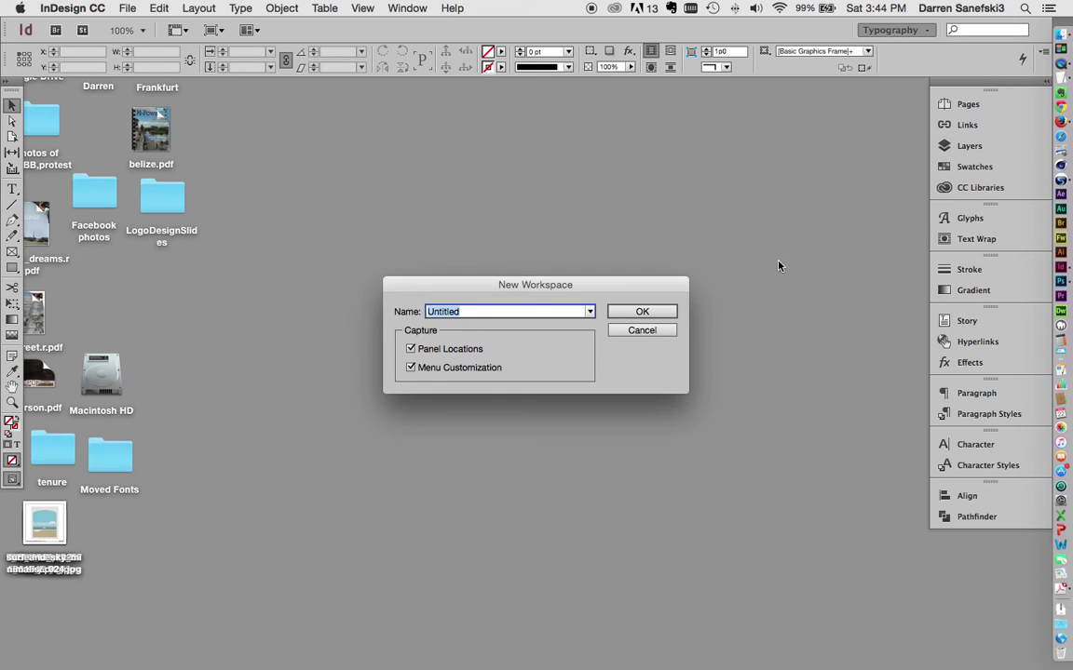
pyautogui.write('Fall 2015')
pyautogui.click(638, 312)
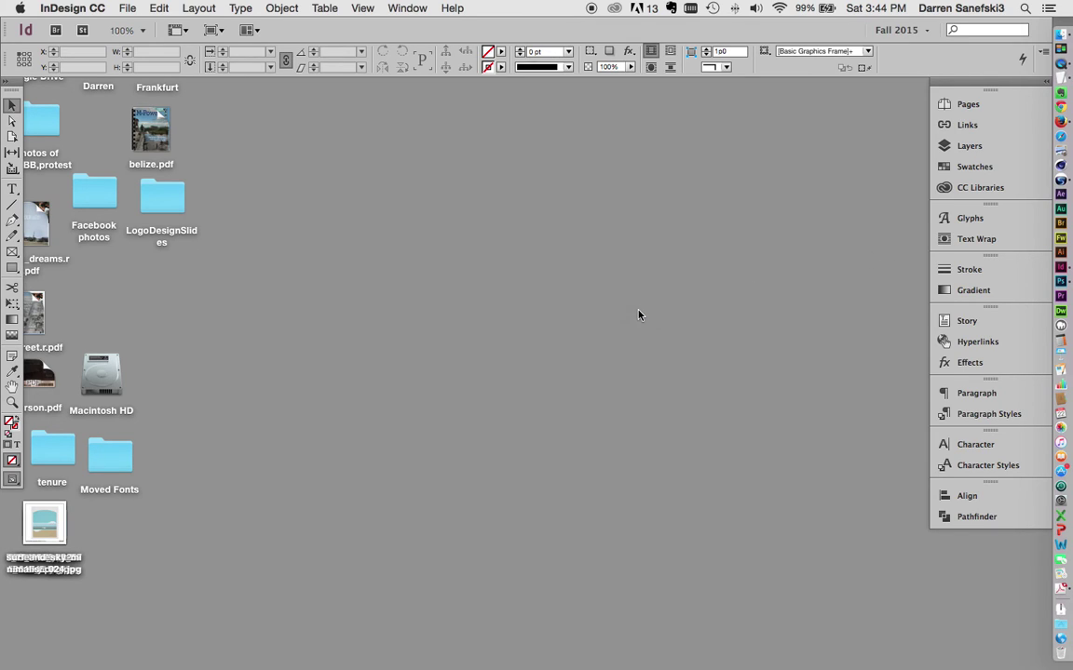
# - Switch to the Essentials workspace and back to the custom Fall 2015 workspace
pyautogui.click(925, 33)
pyautogui.click(920, 109)
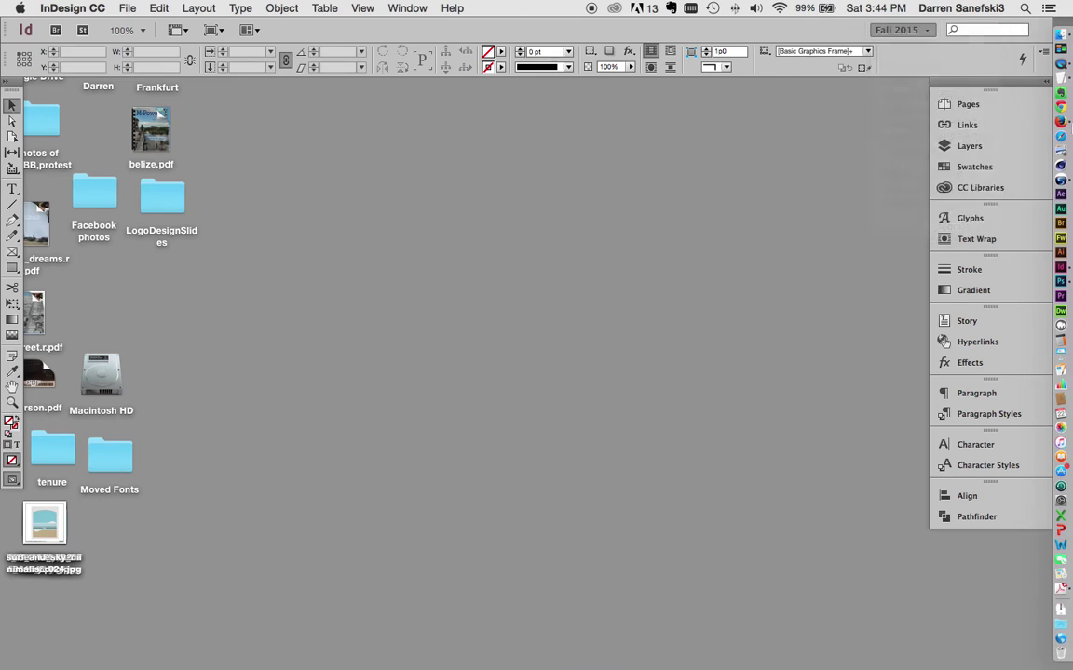
pyautogui.click(935, 30)
pyautogui.click(897, 41)
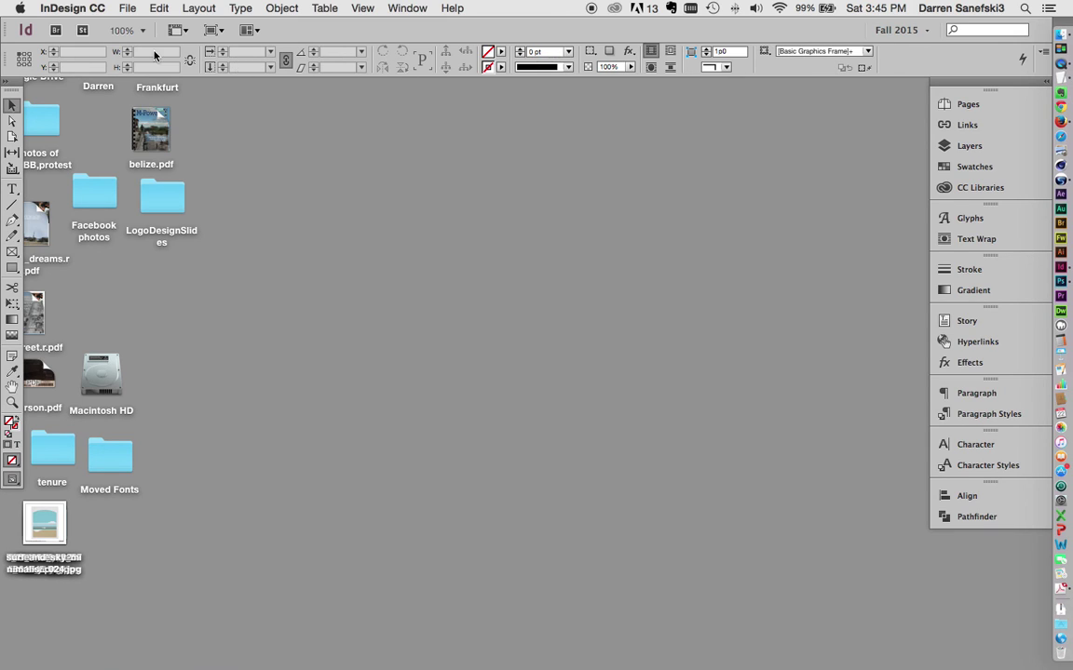
# - Activate the Type tool to bring up the character formatting controls
pyautogui.click(12, 190)
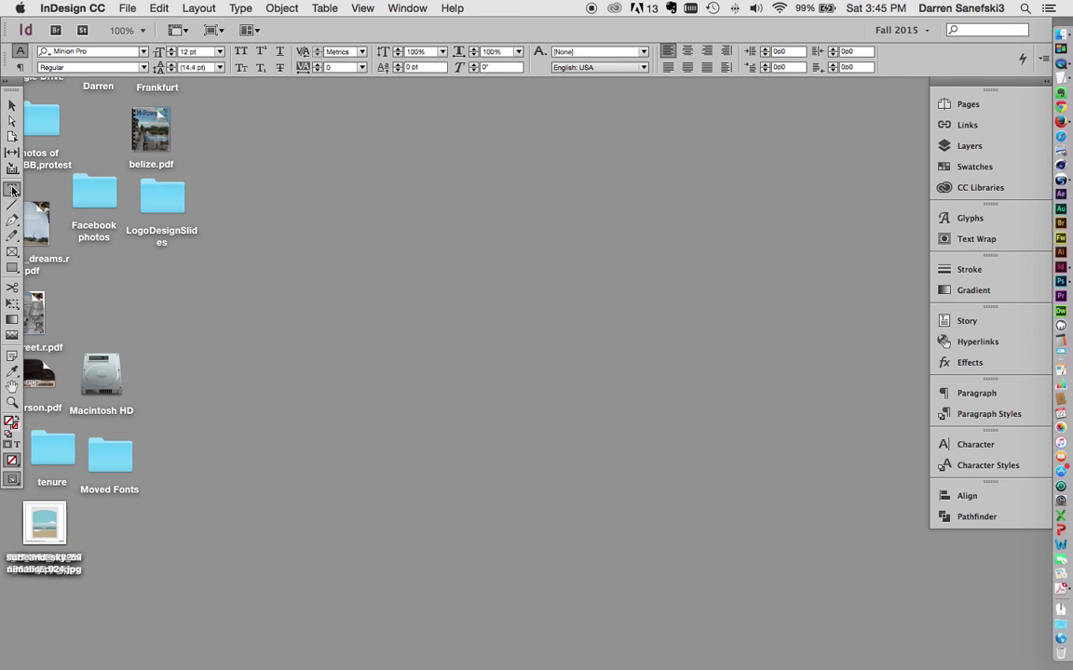